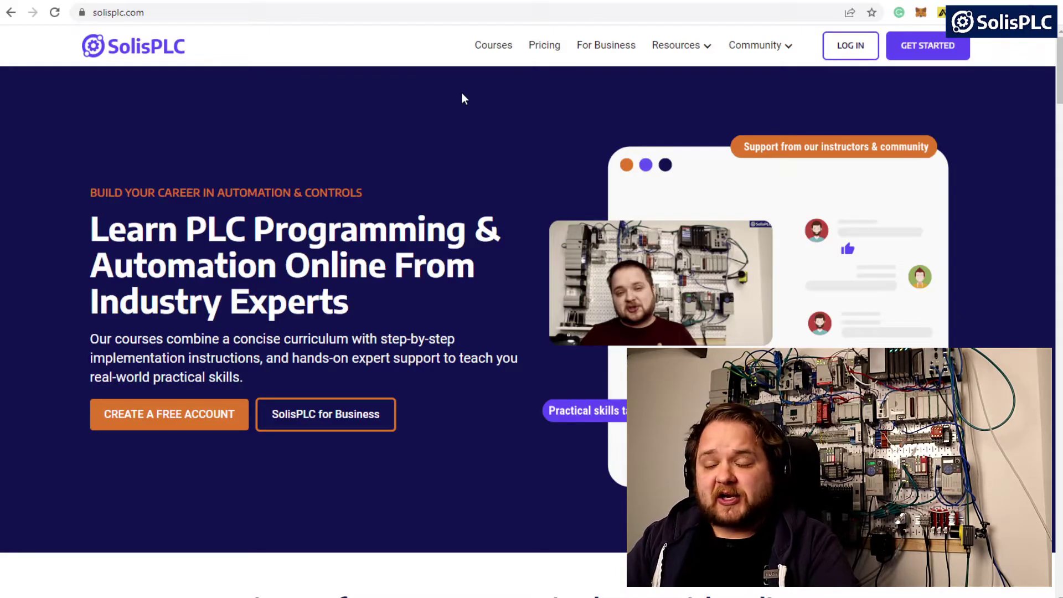
- Open SolisPLC's Step-by-Step PLC Programming Tutorials page from the Resources menu
{"action": "mouse_move", "coordinate": [700, 55]}
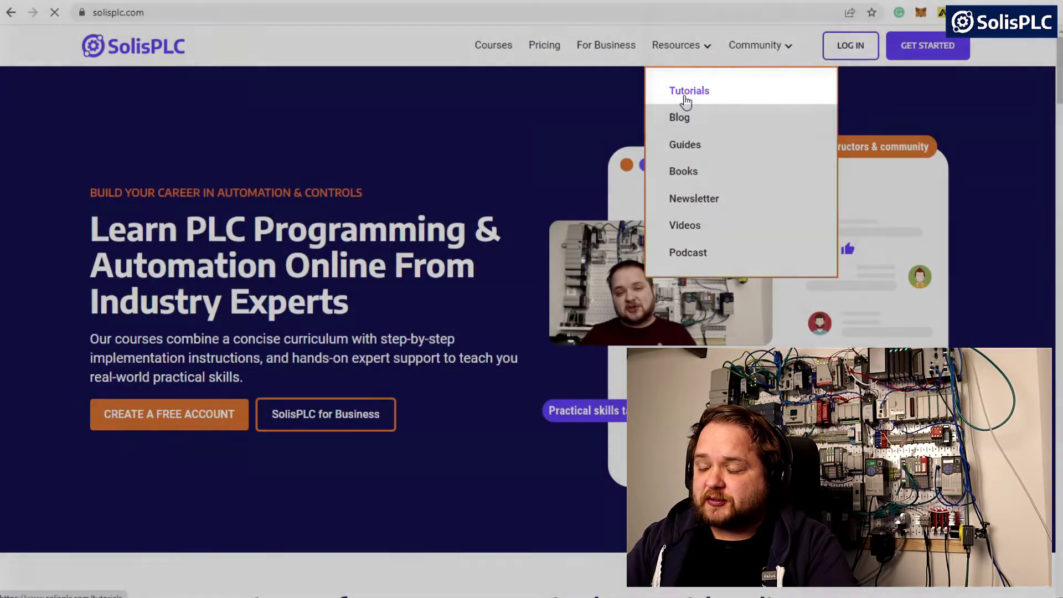
{"action": "left_click", "coordinate": [687, 95]}
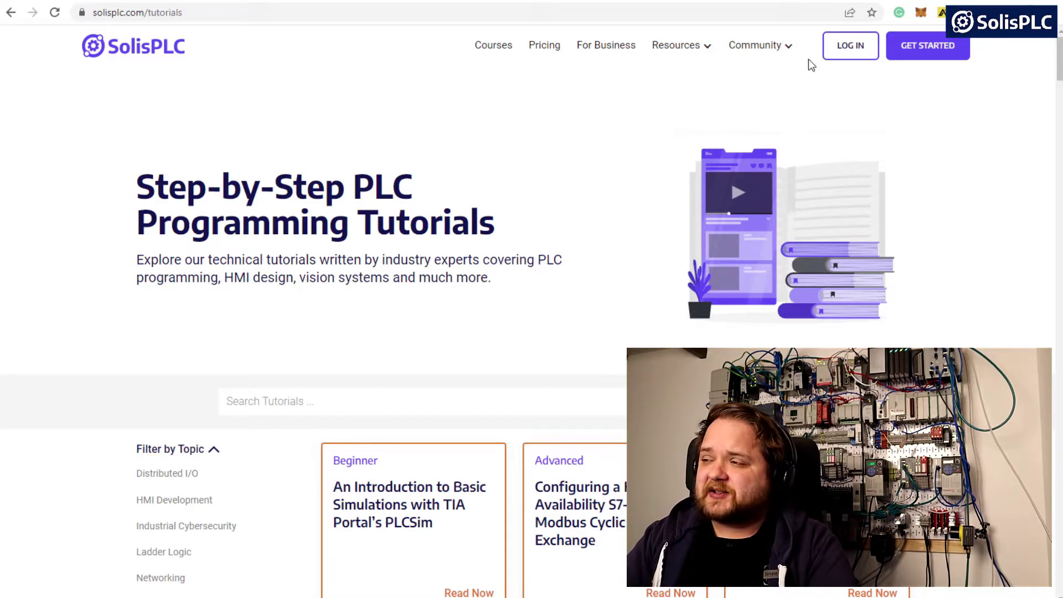
{"action": "mouse_move", "coordinate": [776, 44]}
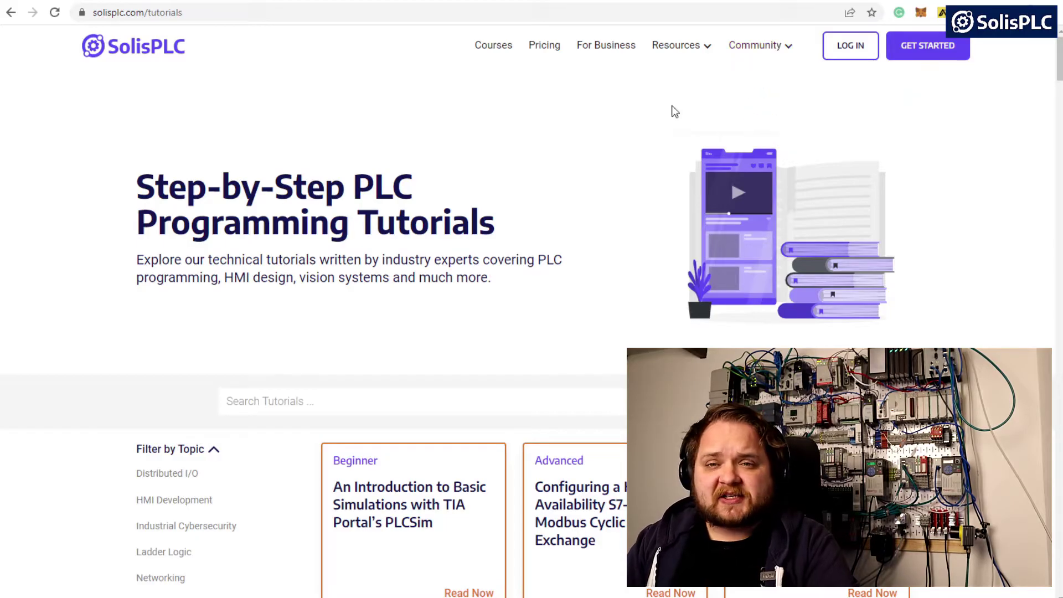
{"action": "mouse_move", "coordinate": [685, 56]}
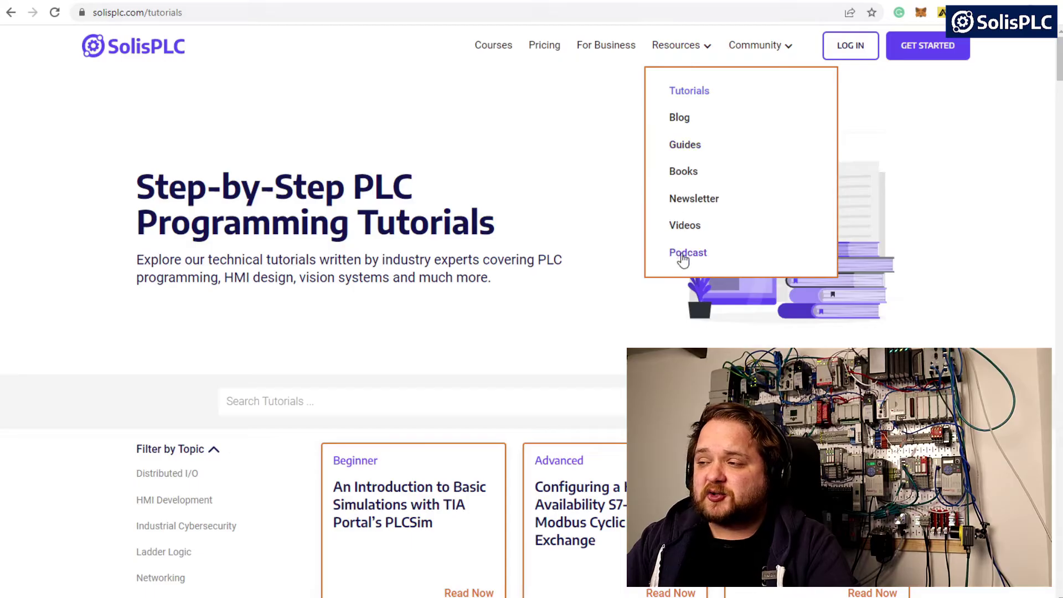
- Open the SolisPLC podcast page from the Resources menu
{"action": "left_click", "coordinate": [683, 256]}
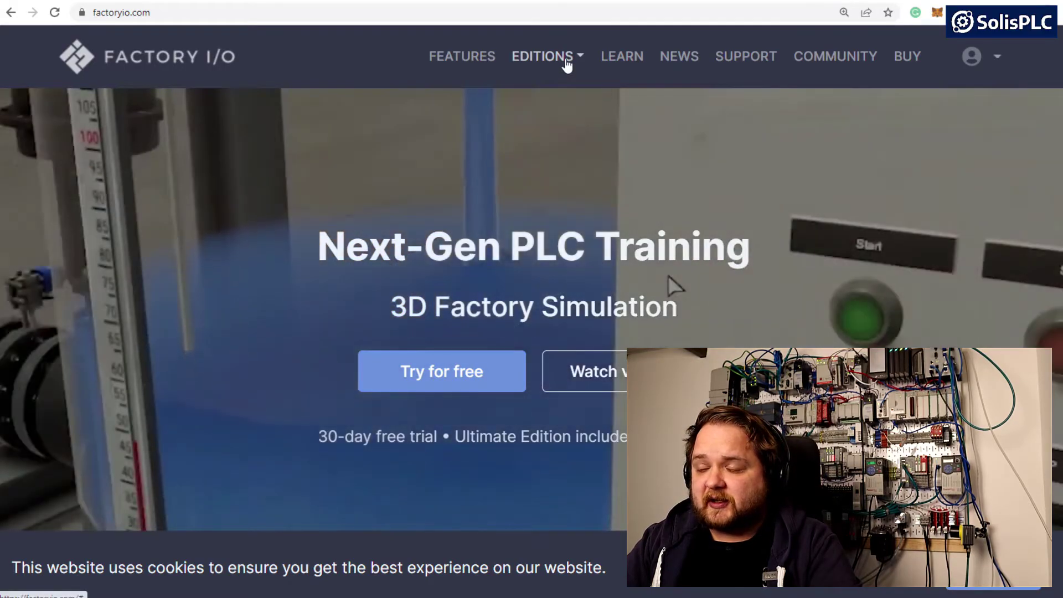
- Open the Factory I/O Ultimate Edition page and scroll through its features and tutorial samples
{"action": "left_click", "coordinate": [549, 66]}
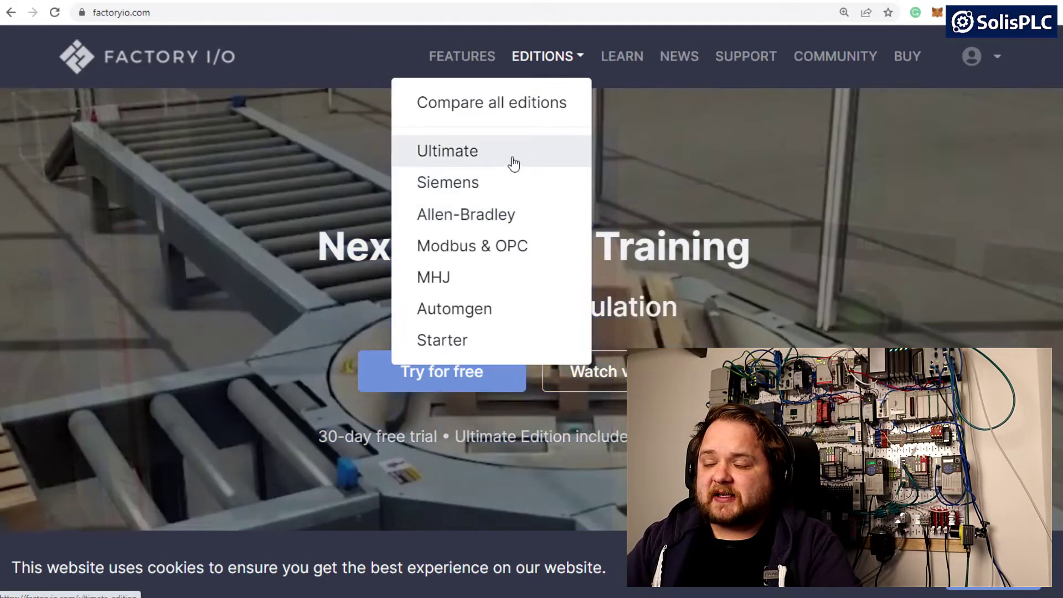
{"action": "left_click", "coordinate": [514, 163]}
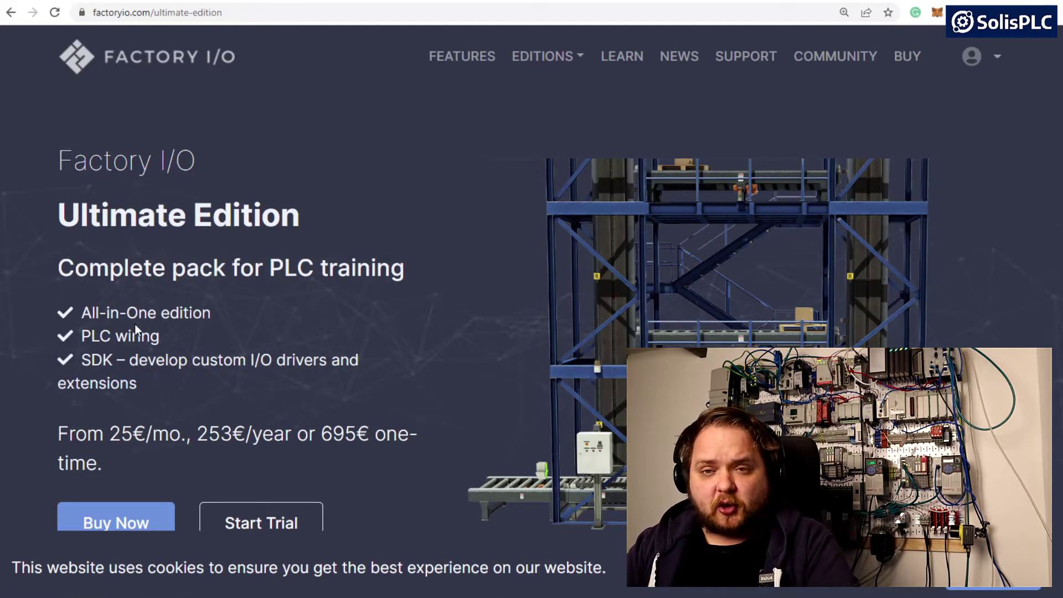
{"action": "scroll", "coordinate": [145, 325], "scroll_direction": "down", "scroll_amount": 2}
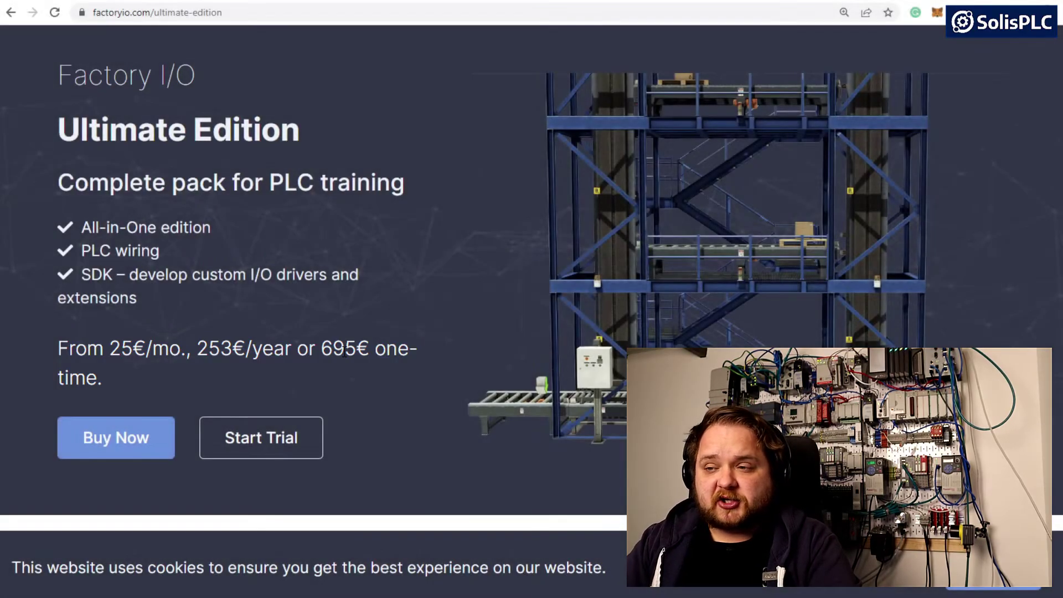
{"action": "scroll", "coordinate": [356, 368], "scroll_direction": "up", "scroll_amount": 1}
{"action": "scroll", "coordinate": [357, 363], "scroll_direction": "up", "scroll_amount": 1}
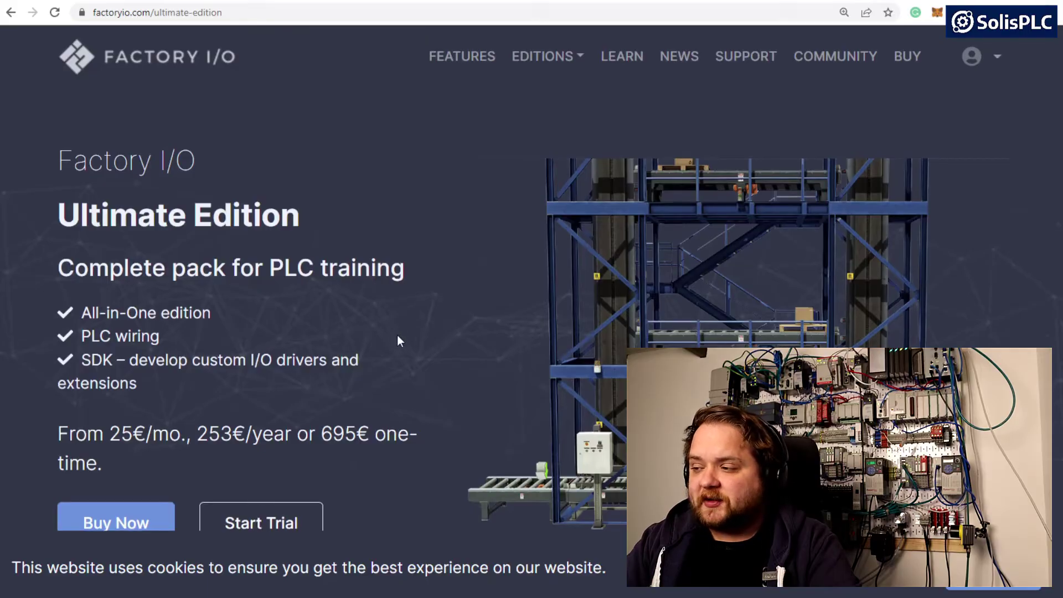
{"action": "scroll", "coordinate": [443, 311], "scroll_direction": "down", "scroll_amount": 20}
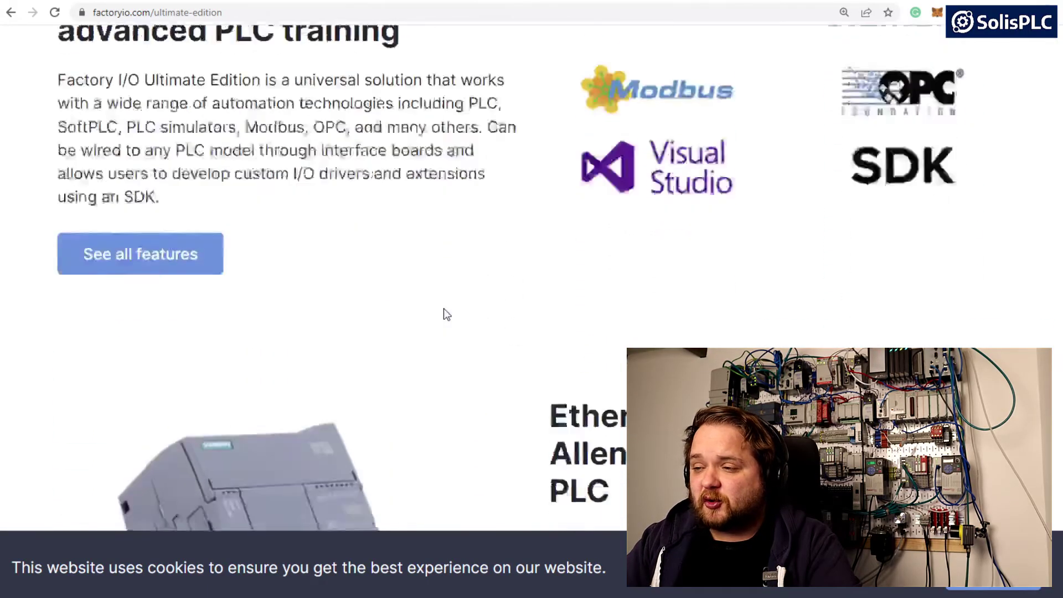
{"action": "scroll", "coordinate": [707, 319], "scroll_direction": "down", "scroll_amount": 20}
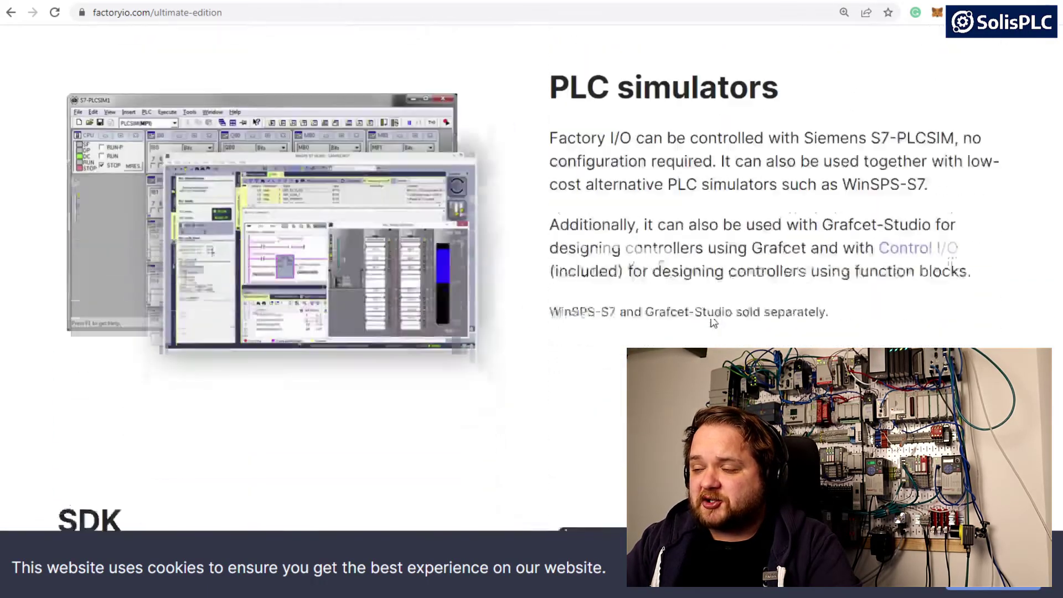
{"action": "scroll", "coordinate": [728, 321], "scroll_direction": "down", "scroll_amount": 6}
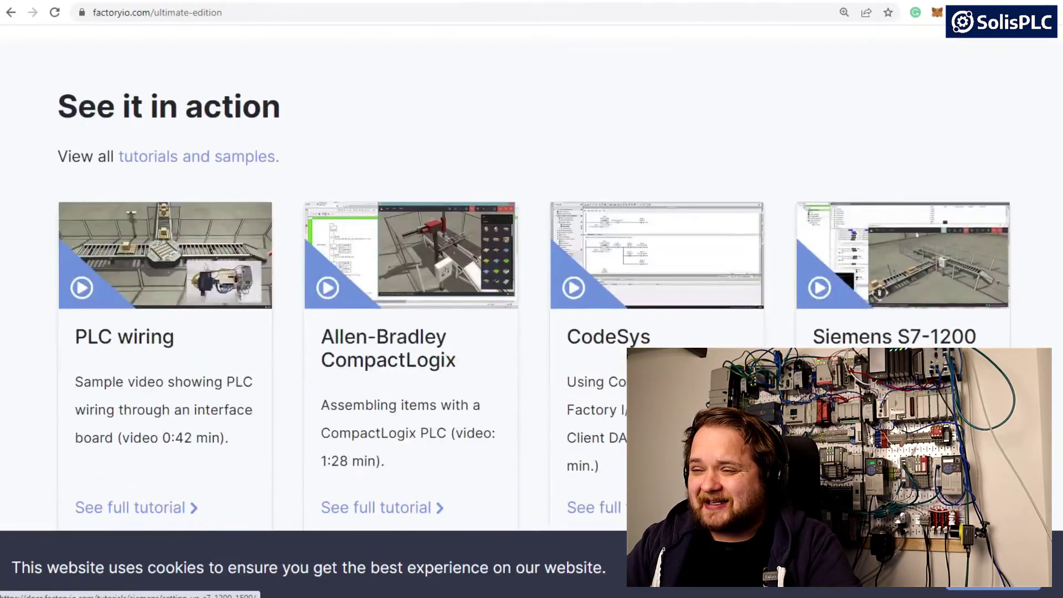
{"action": "scroll", "coordinate": [728, 321], "scroll_direction": "down", "scroll_amount": 4}
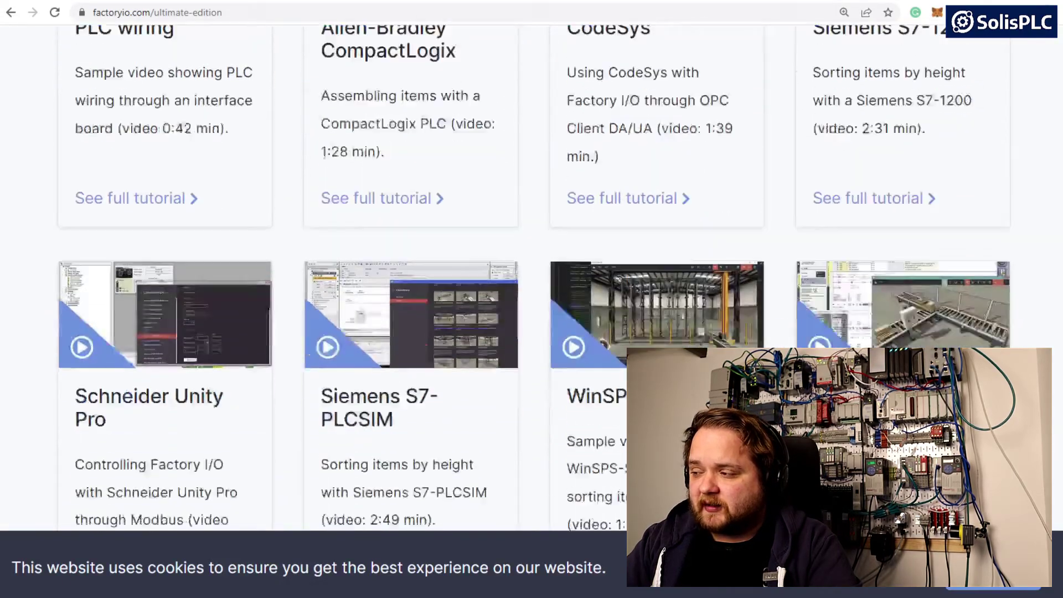
{"action": "scroll", "coordinate": [532, 276], "scroll_direction": "up", "scroll_amount": 20}
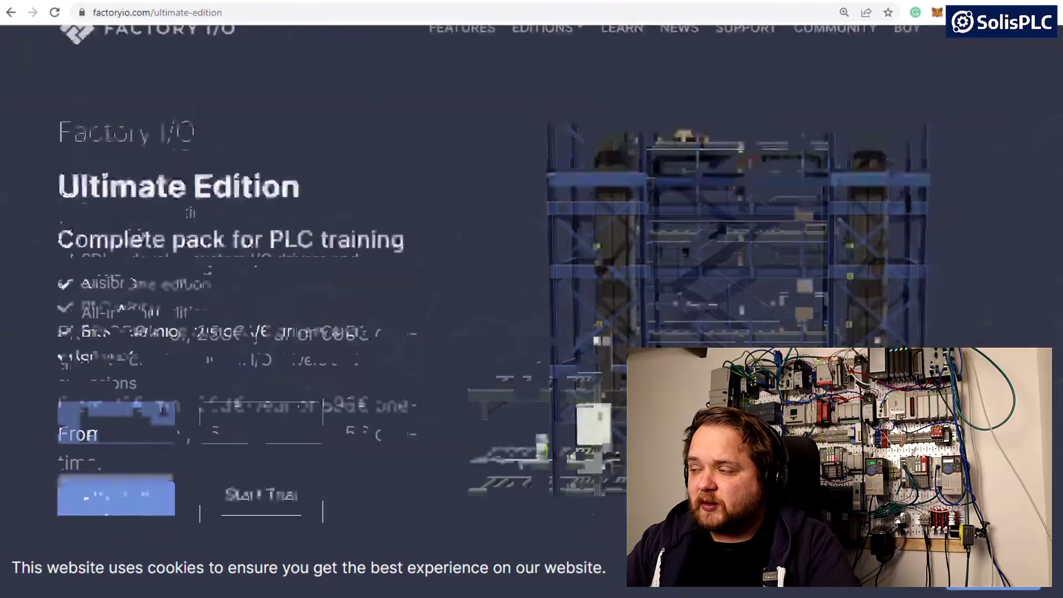
{"action": "scroll", "coordinate": [885, 100], "scroll_direction": "up", "scroll_amount": 2}
- Open the Allen-Bradley Edition page and highlight its price line
{"action": "left_click", "coordinate": [542, 66]}
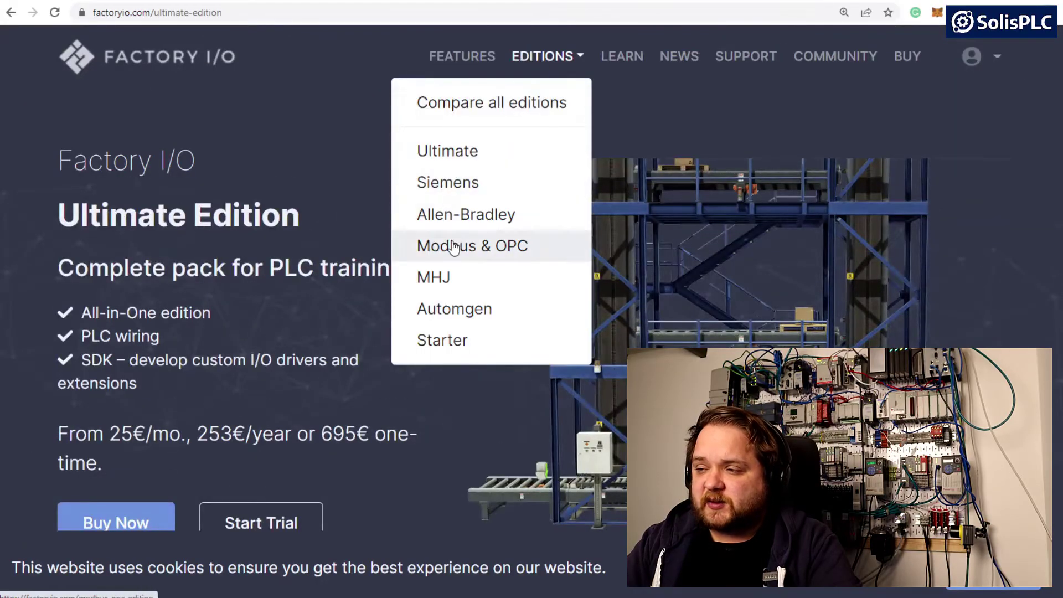
{"action": "left_click", "coordinate": [450, 218]}
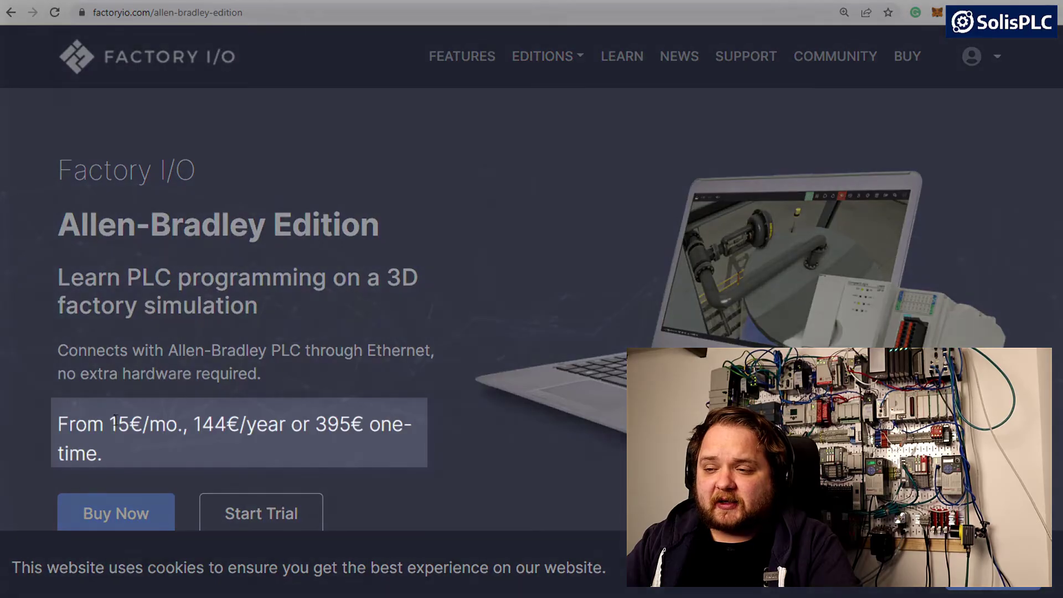
{"action": "left_click_drag", "start_coordinate": [110, 424], "coordinate": [364, 423]}
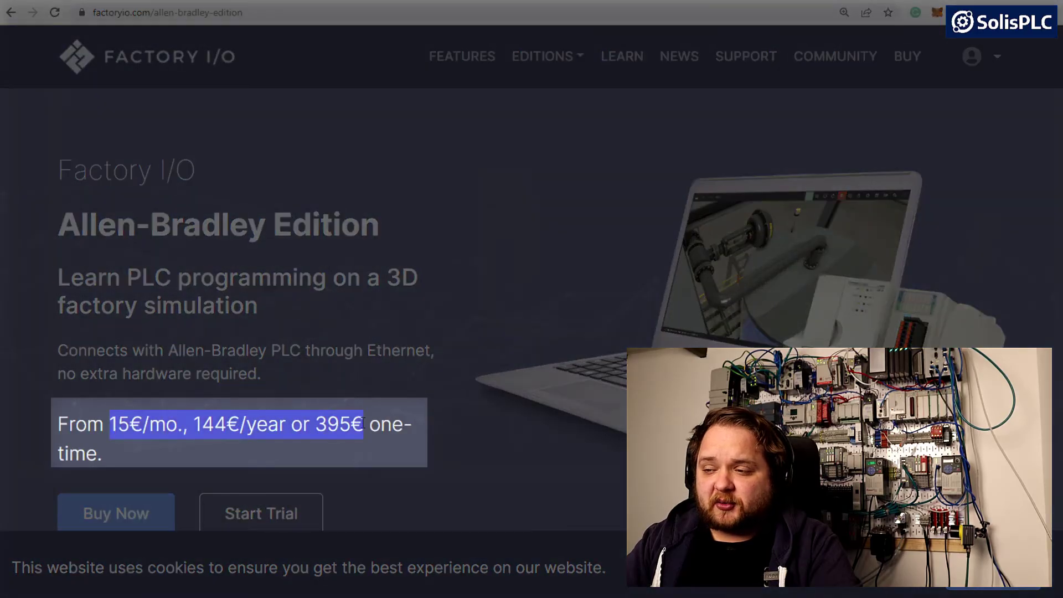
{"action": "left_click", "coordinate": [329, 399]}
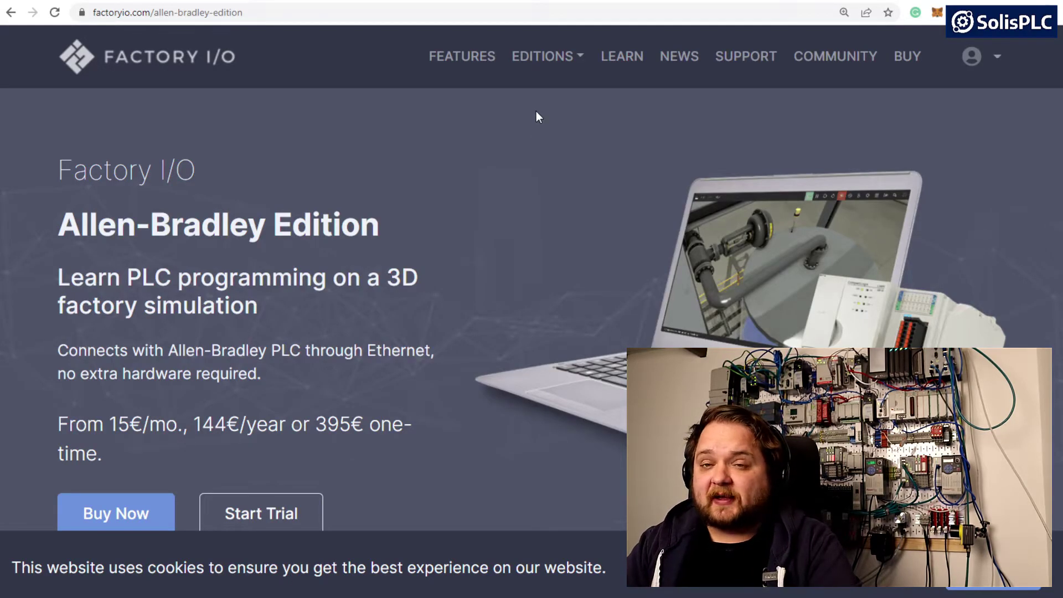
- Open the Modbus & OPC Edition page from the Editions menu
{"action": "mouse_move", "coordinate": [551, 58]}
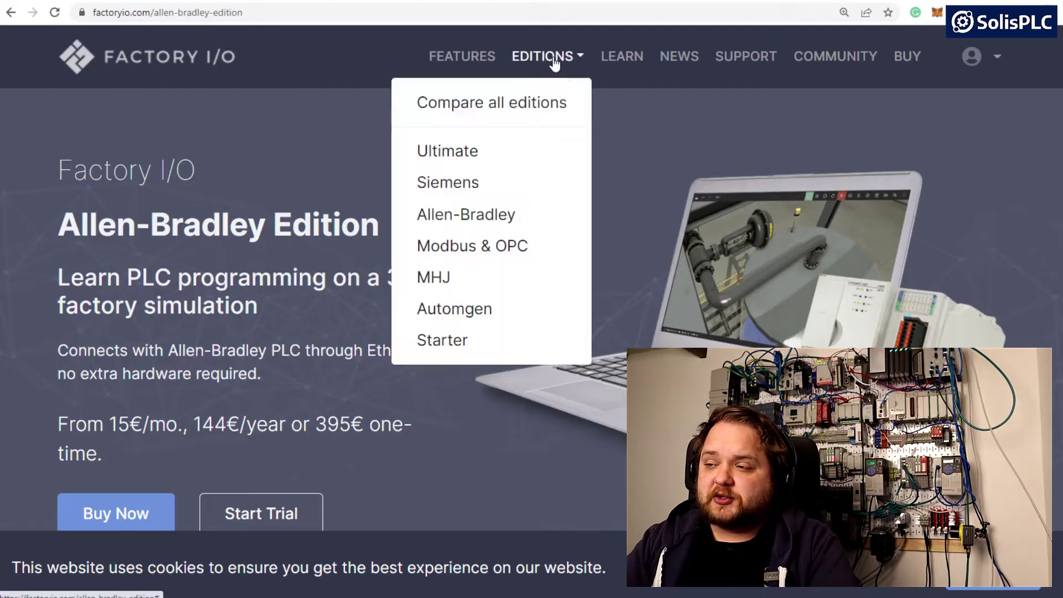
{"action": "left_click", "coordinate": [493, 244]}
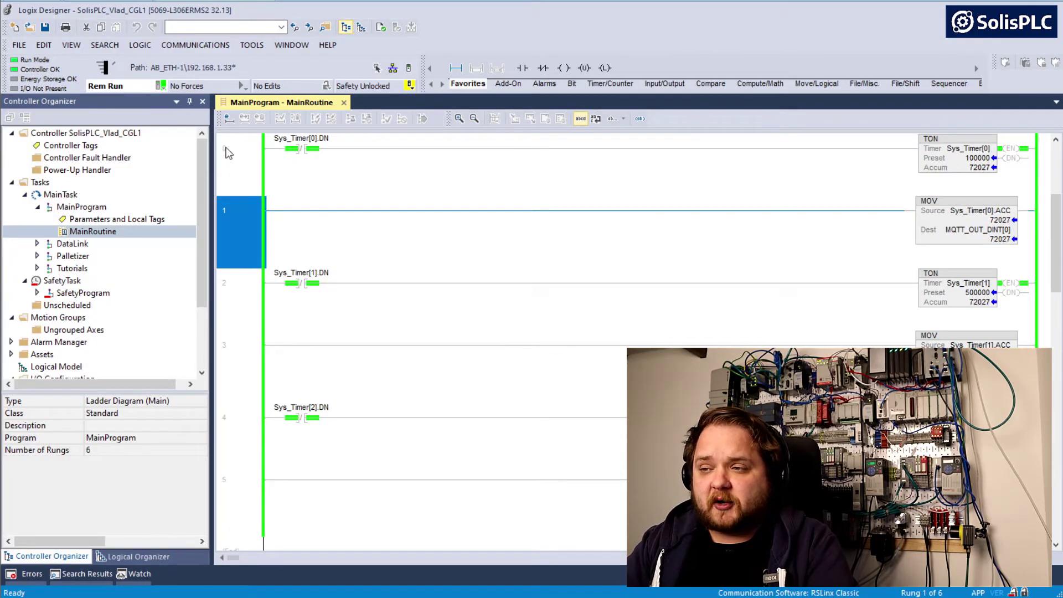
{"action": "left_click", "coordinate": [239, 171]}
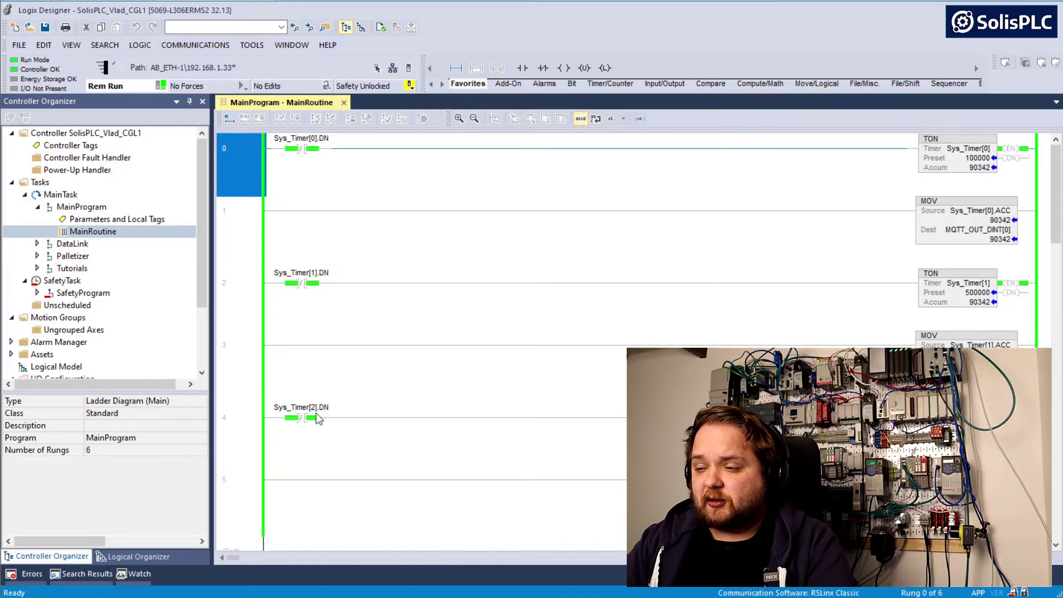
{"action": "left_click", "coordinate": [250, 264]}
{"action": "left_click", "coordinate": [244, 168]}
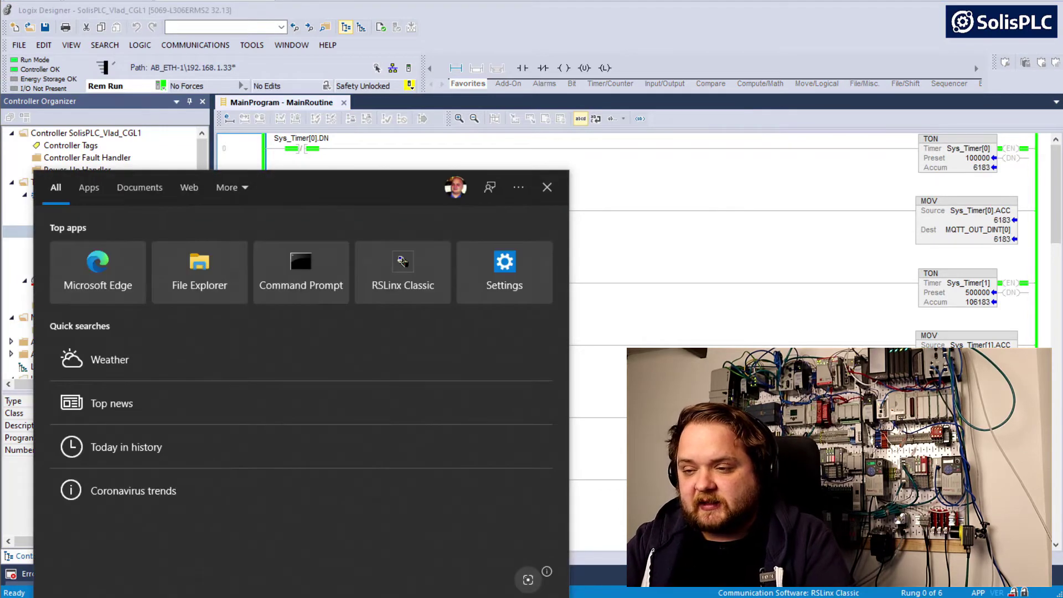
- Launch Command Prompt via cmd and ping the PLC at 192.168.1.33
{"action": "type", "text": "cmd"}
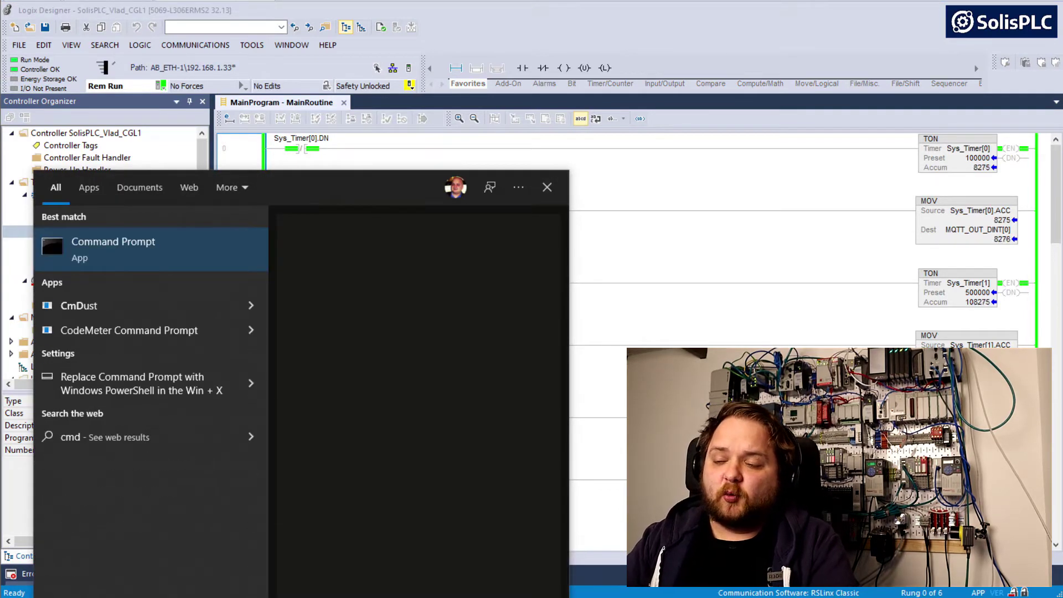
{"action": "key", "text": "Return"}
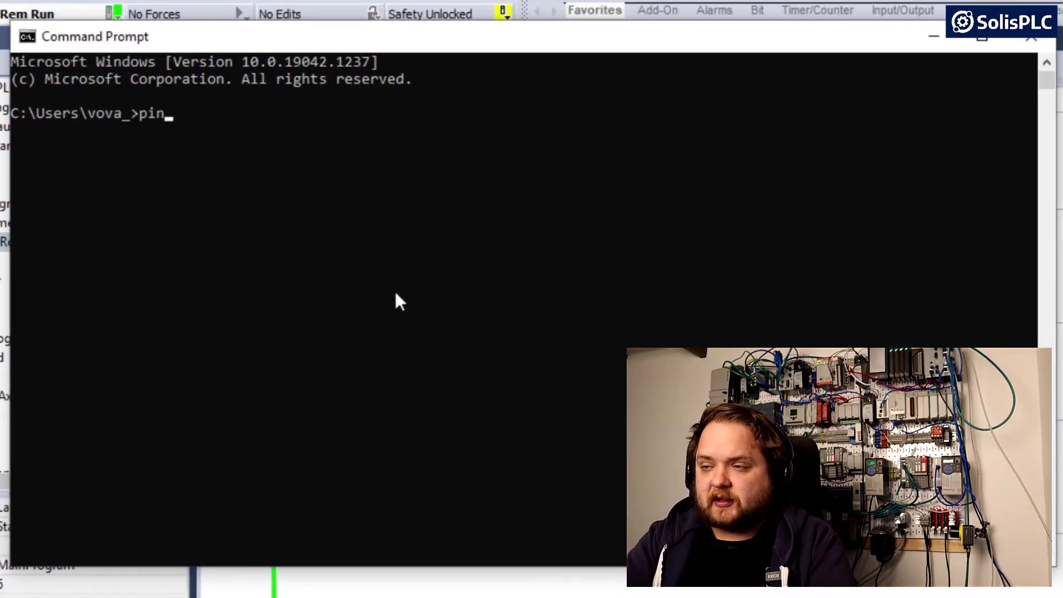
{"action": "type", "text": "ping 192.168"}
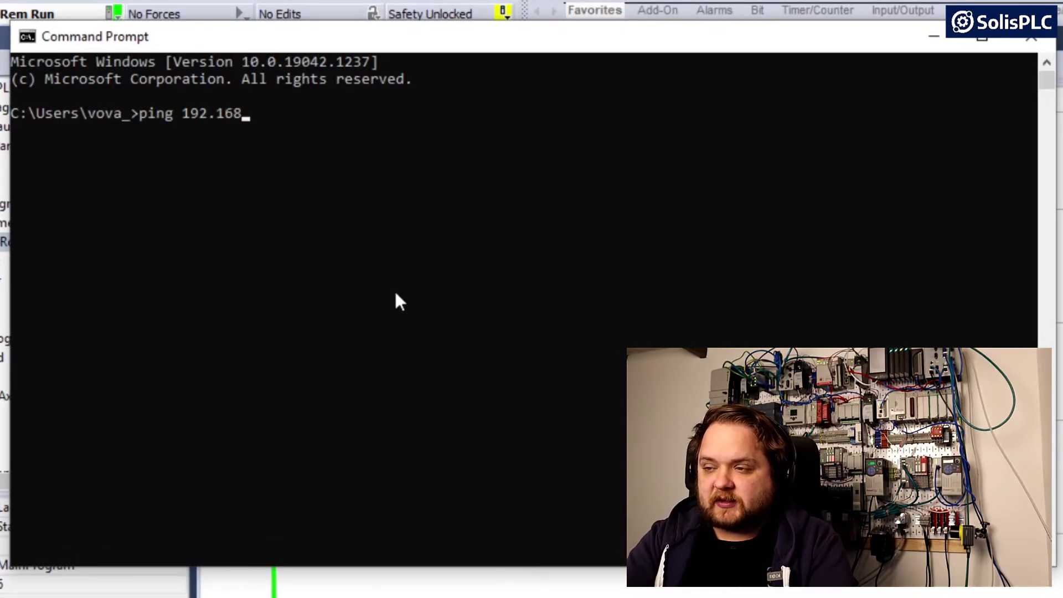
{"action": "type", "text": ".1.33"}
{"action": "key", "text": "Return"}
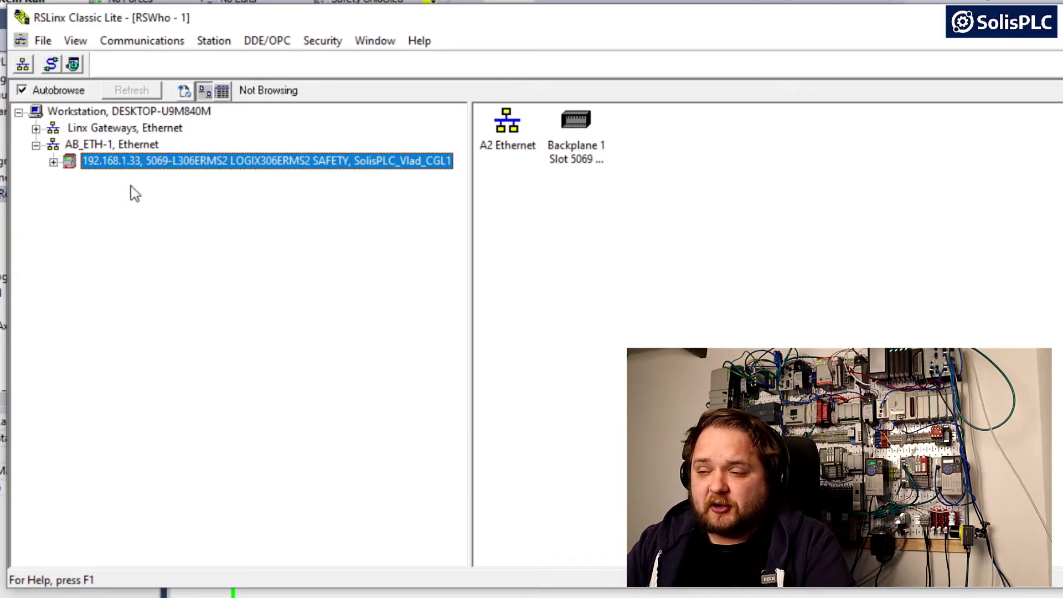
- Browse the Linx Gateways, Ethernet network in RSWho
{"action": "left_click", "coordinate": [121, 131]}
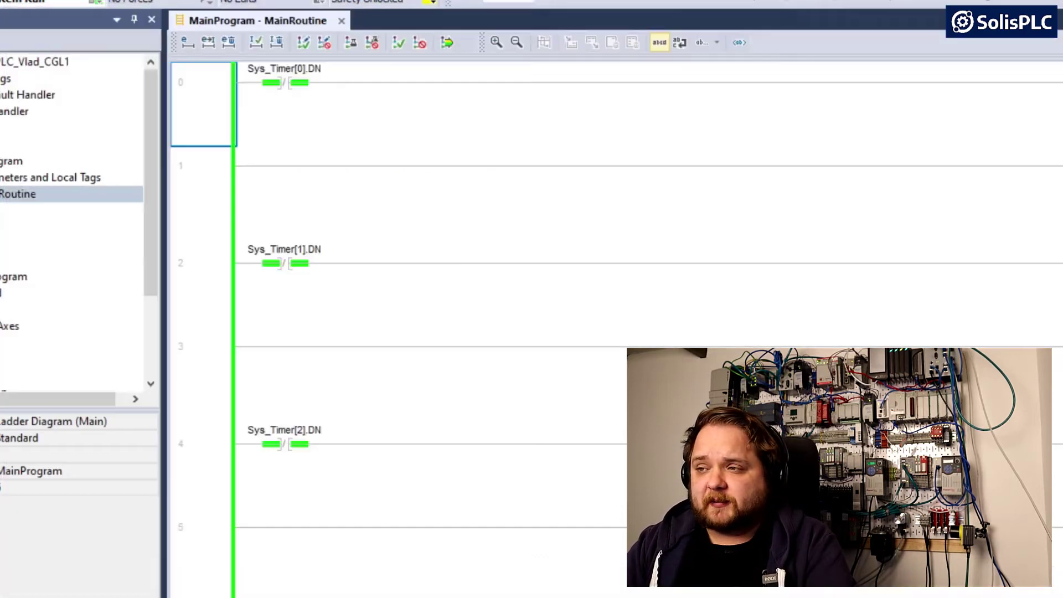
- Select rung 0 of the MainProgram - MainRoutine ladder
{"action": "left_click", "coordinate": [309, 144]}
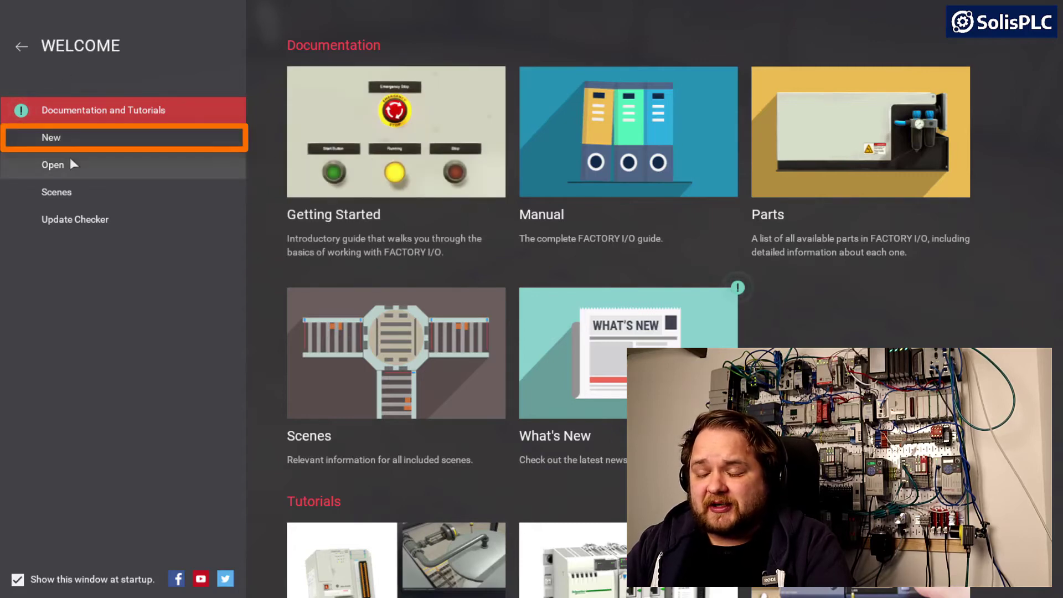
- Create a new empty scene and look around the warehouse walls and door
{"action": "left_click", "coordinate": [88, 142]}
{"action": "right_click_drag", "start_coordinate": [509, 274], "coordinate": [705, 178]}
{"action": "key", "text": "w"}
{"action": "key", "text": "s"}
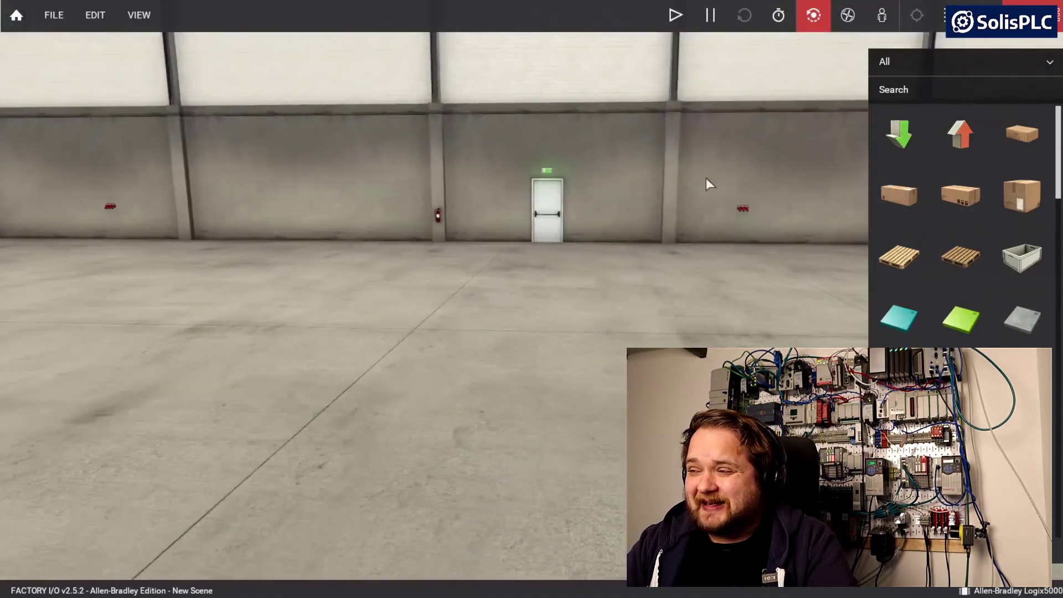
- Fly around the empty warehouse, then switch to first-person view and turn left
{"action": "left_click", "coordinate": [849, 18]}
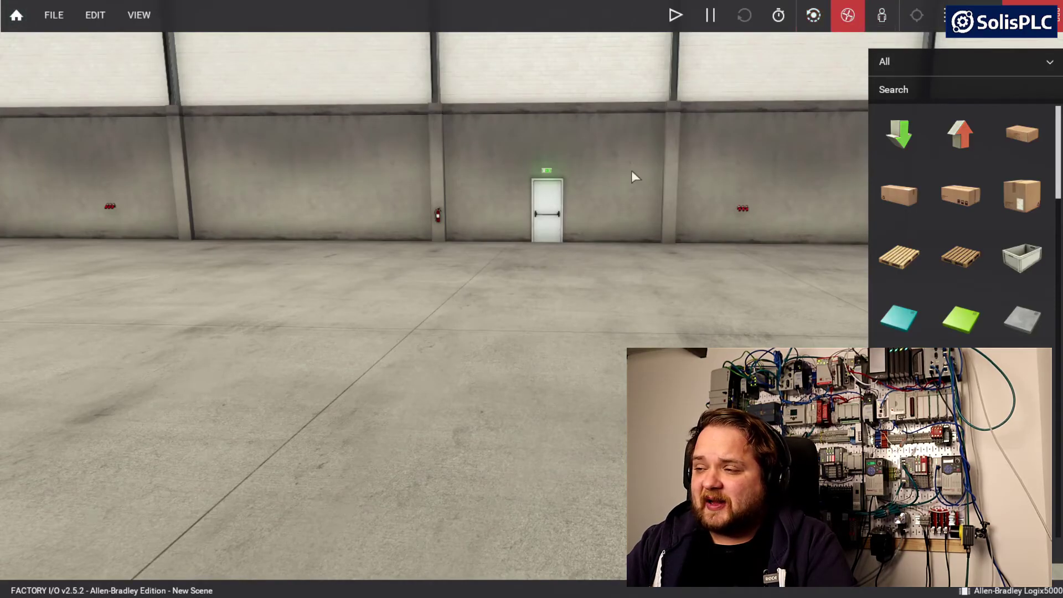
{"action": "key", "text": "s"}
{"action": "right_click_drag", "start_coordinate": [629, 202], "coordinate": [533, 300]}
{"action": "key", "text": "w"}
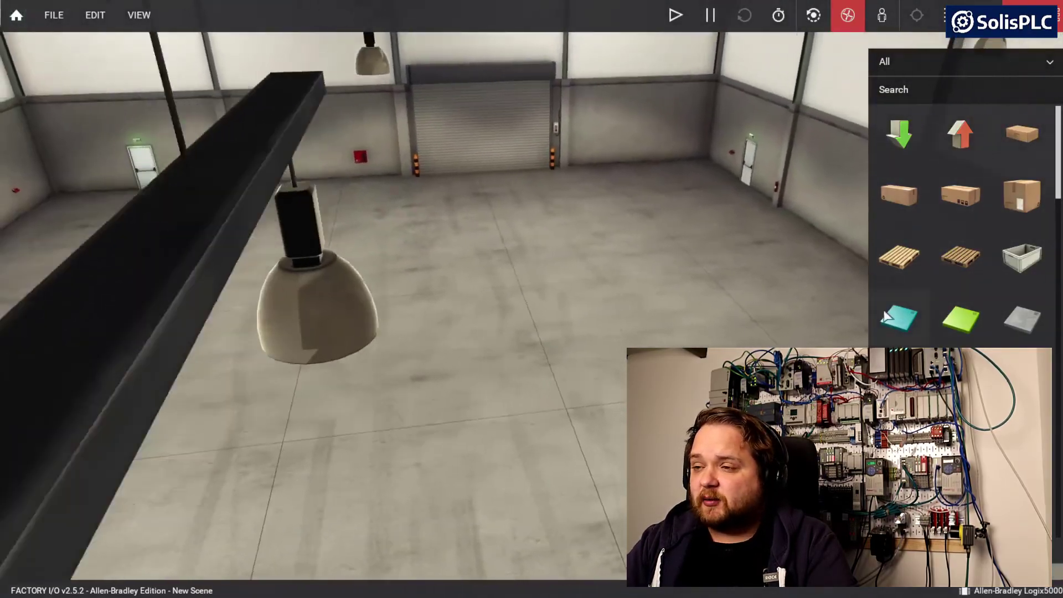
{"action": "scroll", "coordinate": [613, 276], "scroll_direction": "up", "scroll_amount": 5}
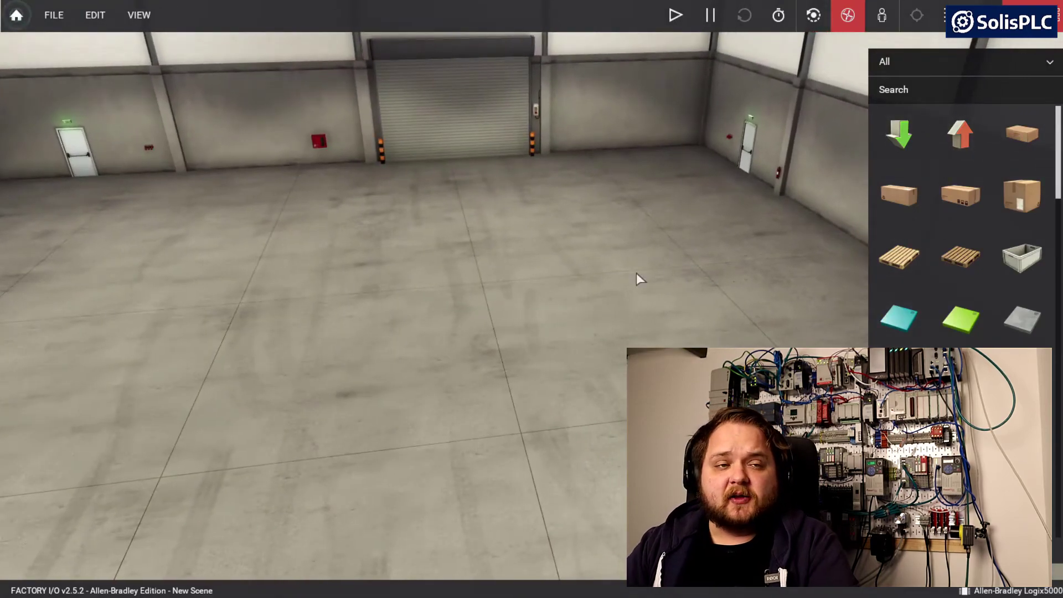
{"action": "scroll", "coordinate": [668, 277], "scroll_direction": "down", "scroll_amount": 5}
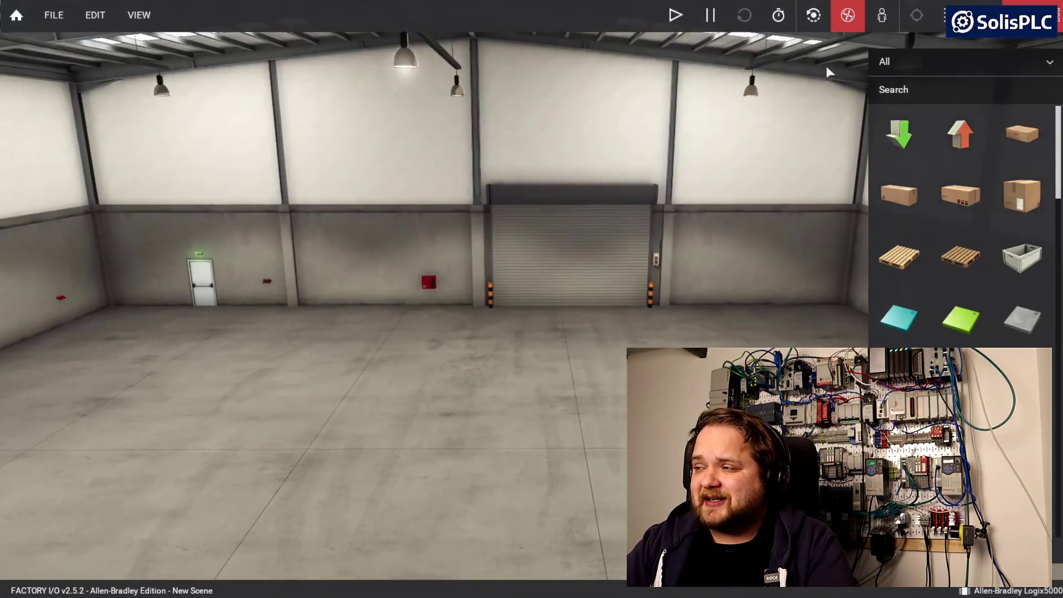
{"action": "left_click", "coordinate": [874, 25]}
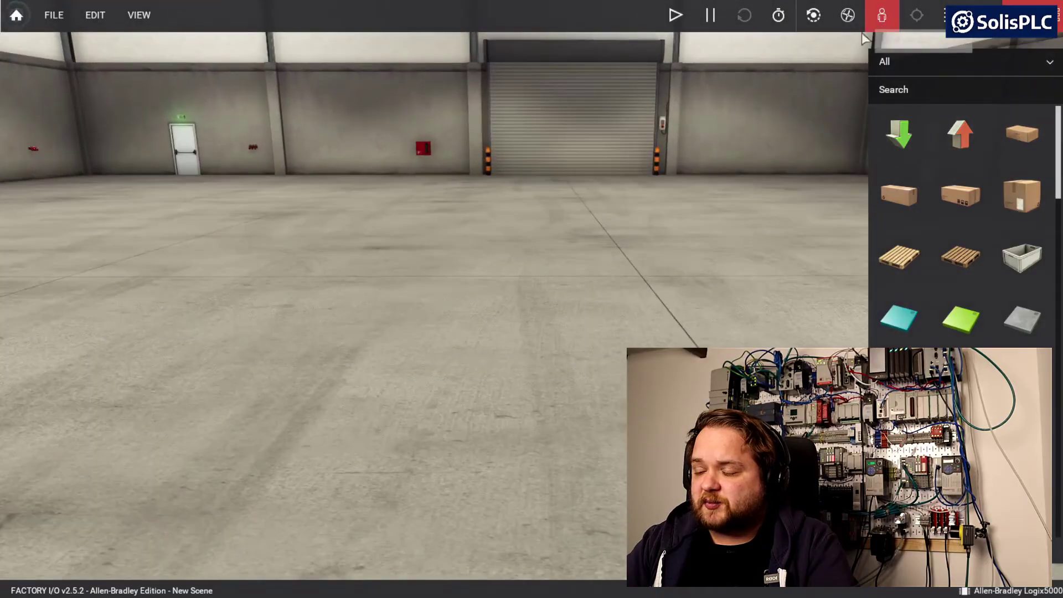
{"action": "right_click_drag", "start_coordinate": [642, 236], "coordinate": [530, 306]}
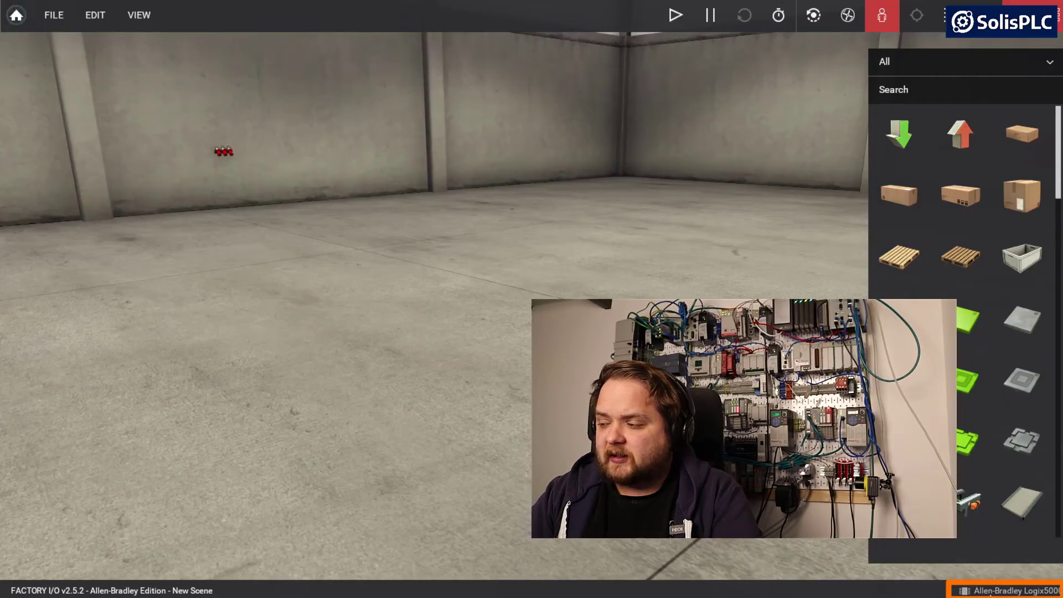
- Open the Drivers page from the File menu and keep Allen-Bradley Logix5000 as the driver
{"action": "left_click", "coordinate": [974, 590]}
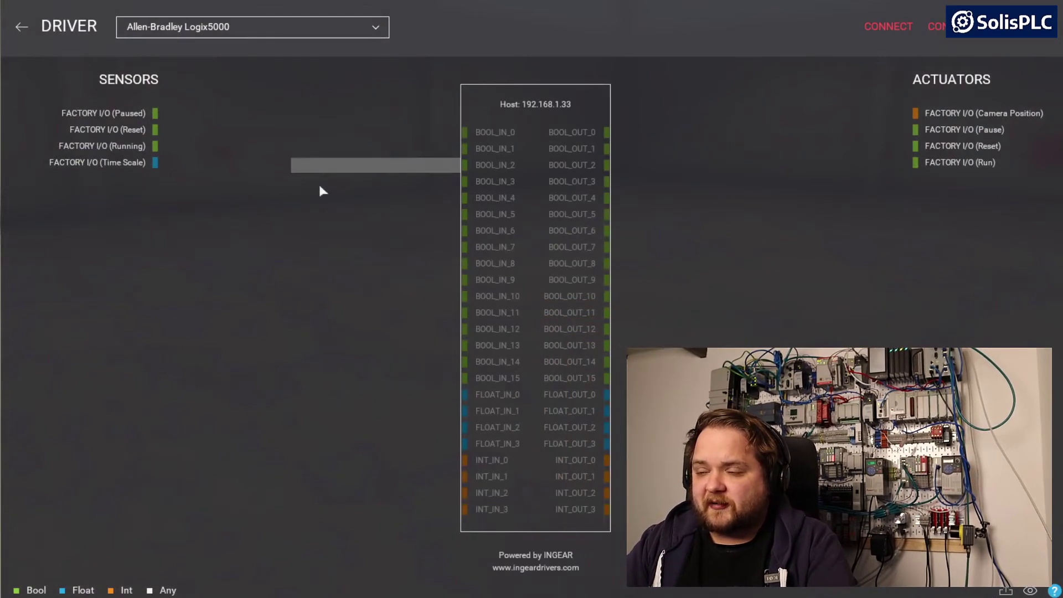
{"action": "left_click", "coordinate": [20, 27]}
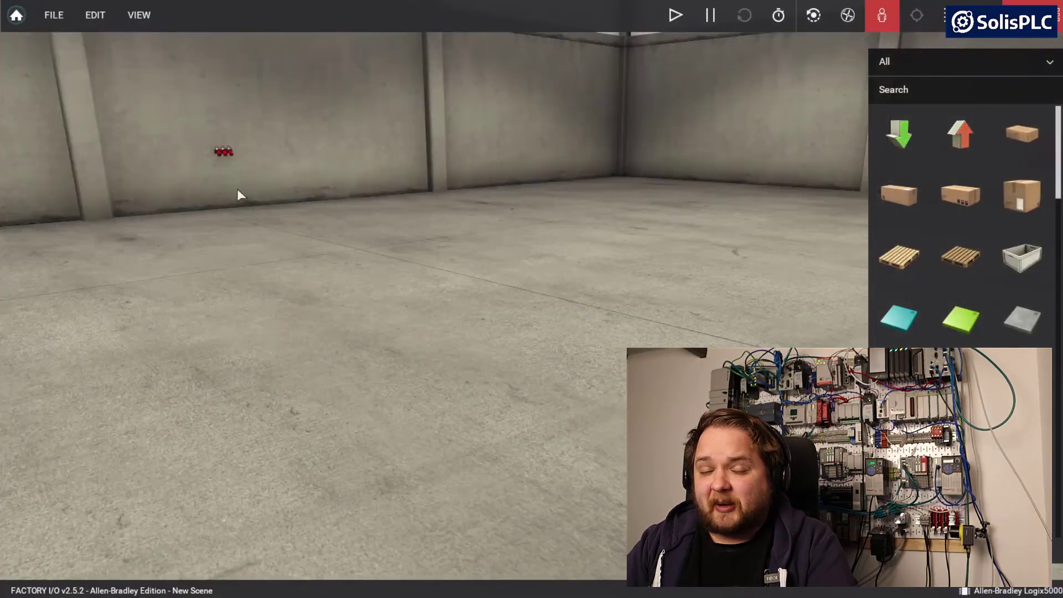
{"action": "left_click", "coordinate": [94, 16]}
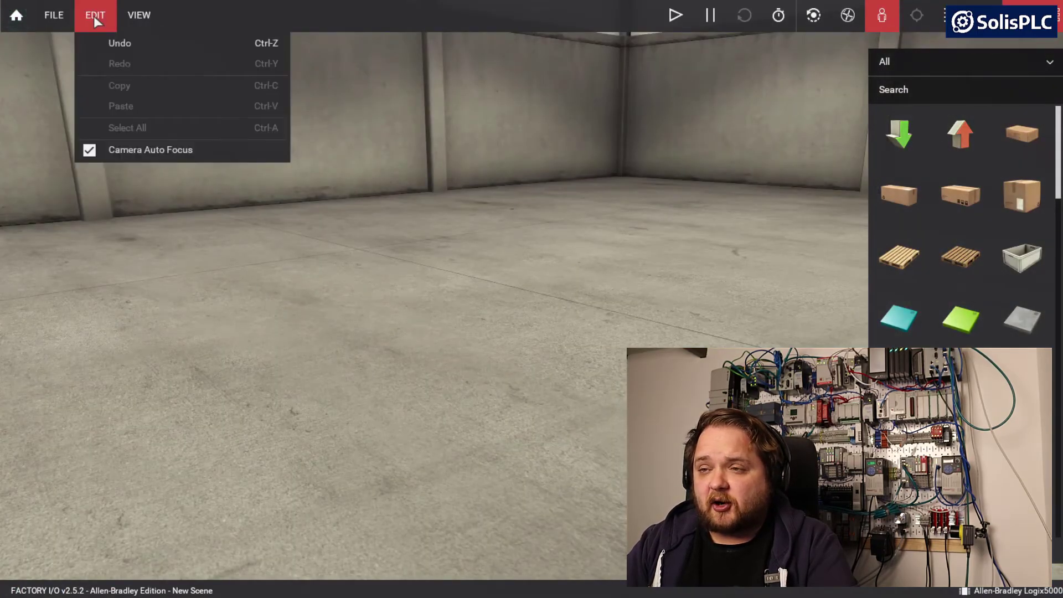
{"action": "left_click", "coordinate": [55, 16]}
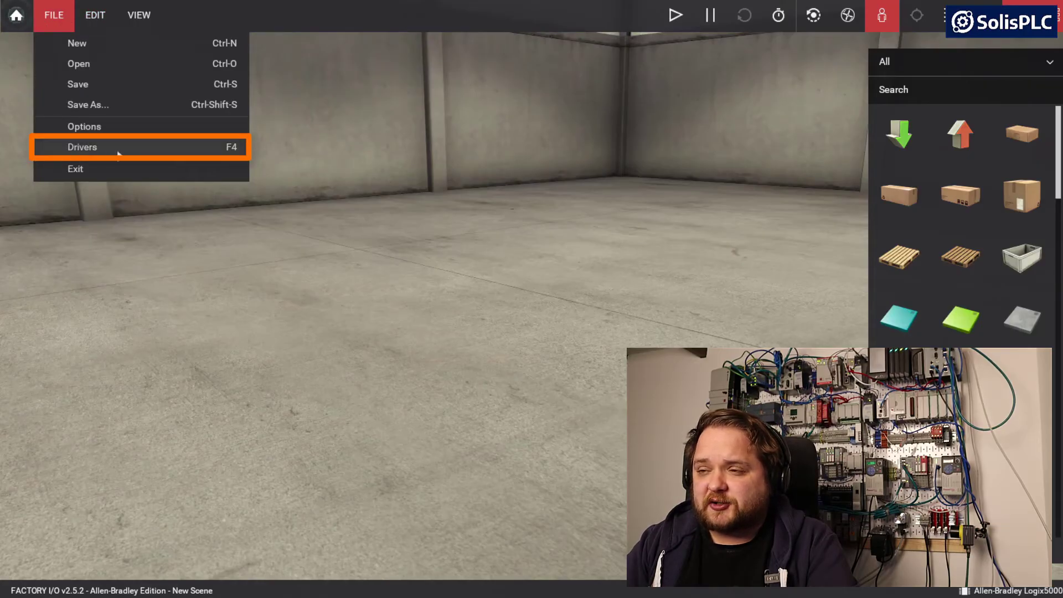
{"action": "left_click", "coordinate": [173, 149]}
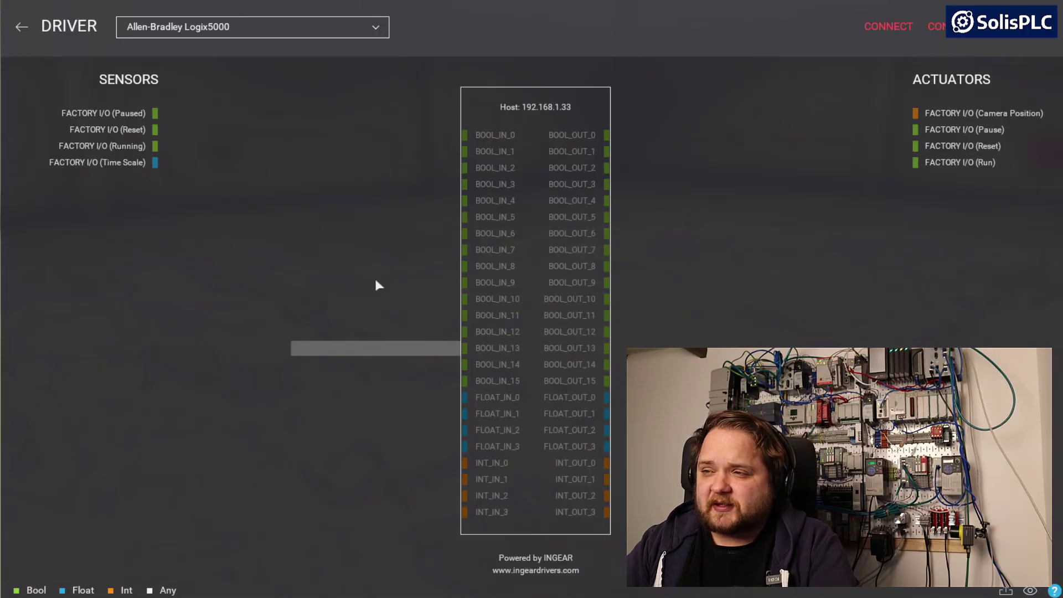
{"action": "left_click", "coordinate": [342, 31]}
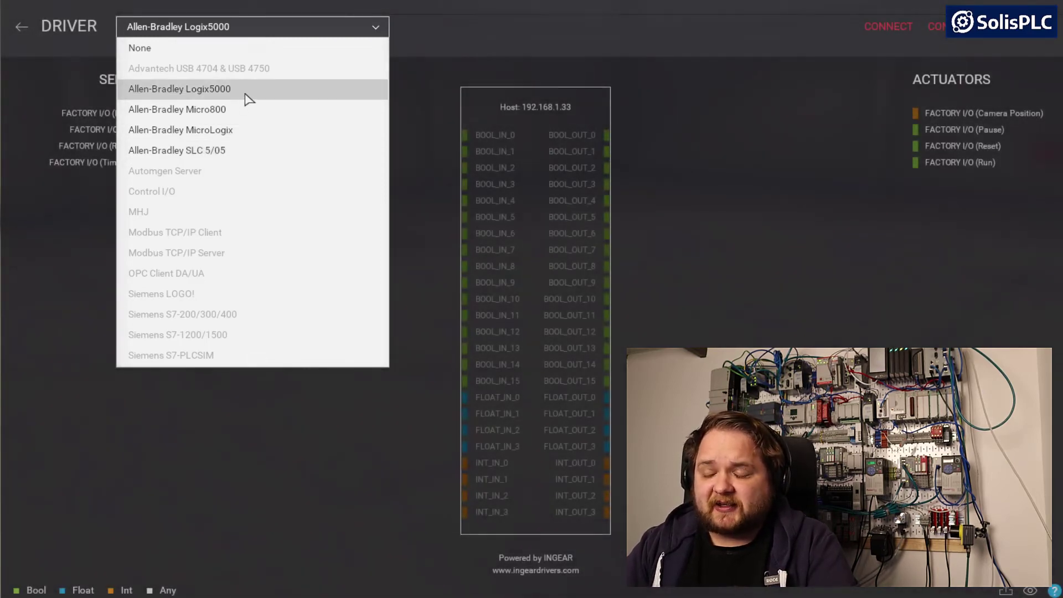
{"action": "left_click", "coordinate": [248, 97]}
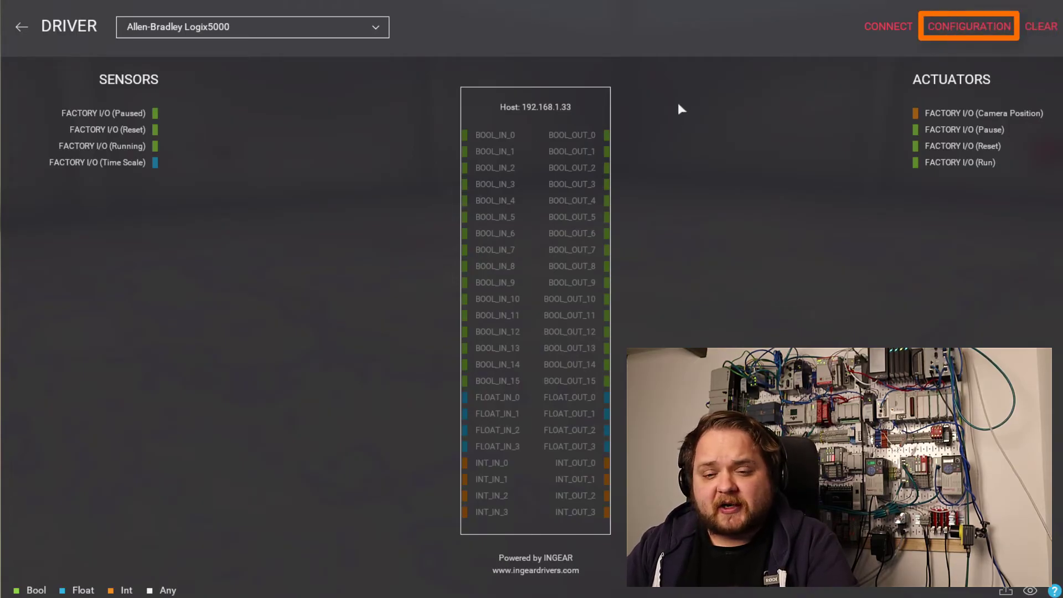
{"action": "left_click", "coordinate": [1003, 30]}
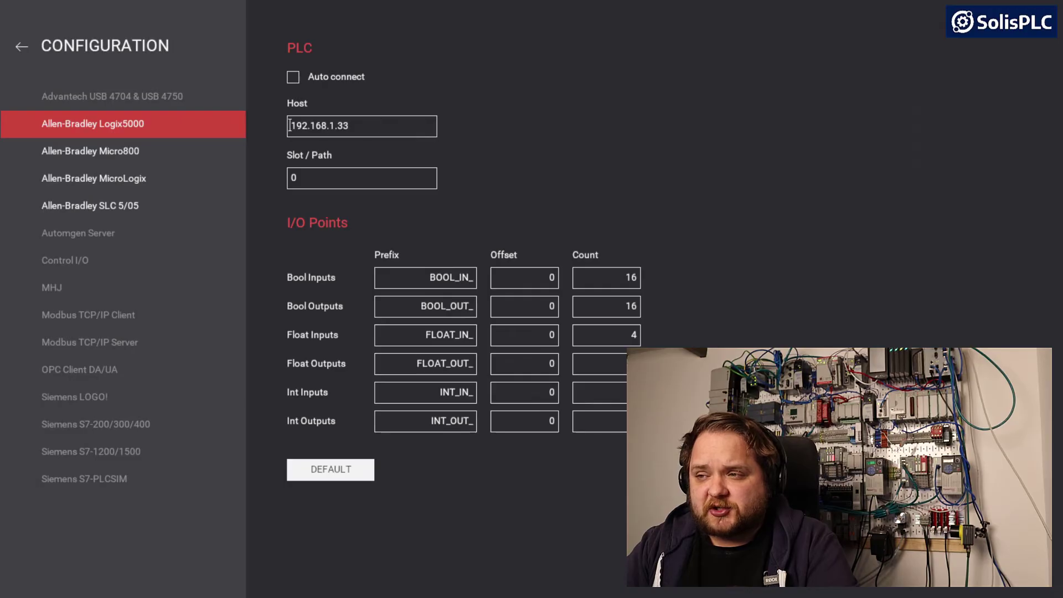
{"action": "left_click_drag", "start_coordinate": [287, 125], "coordinate": [367, 126]}
{"action": "left_click", "coordinate": [371, 128]}
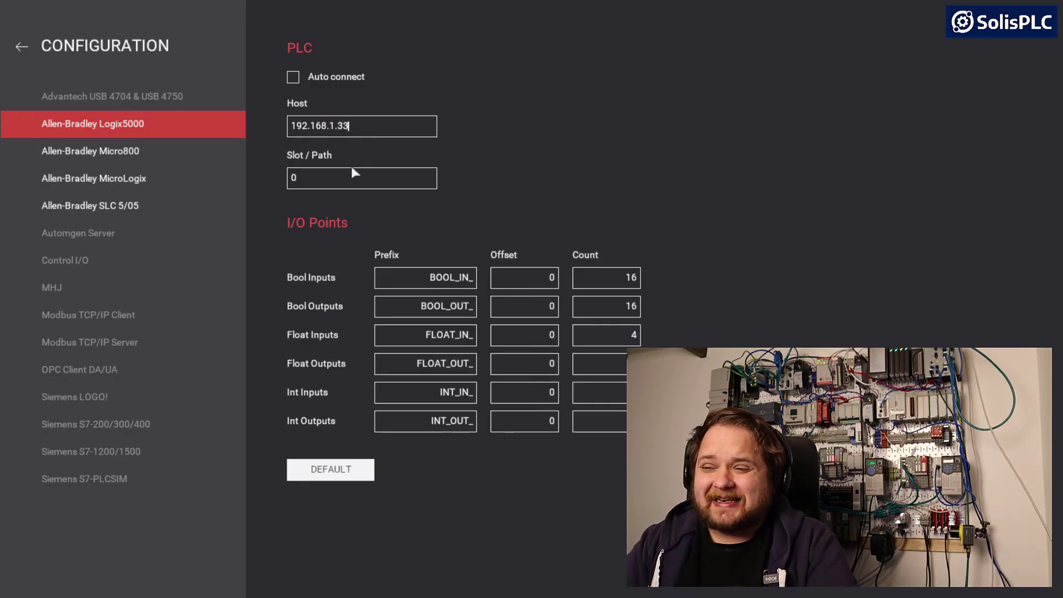
{"action": "double_click", "coordinate": [319, 174]}
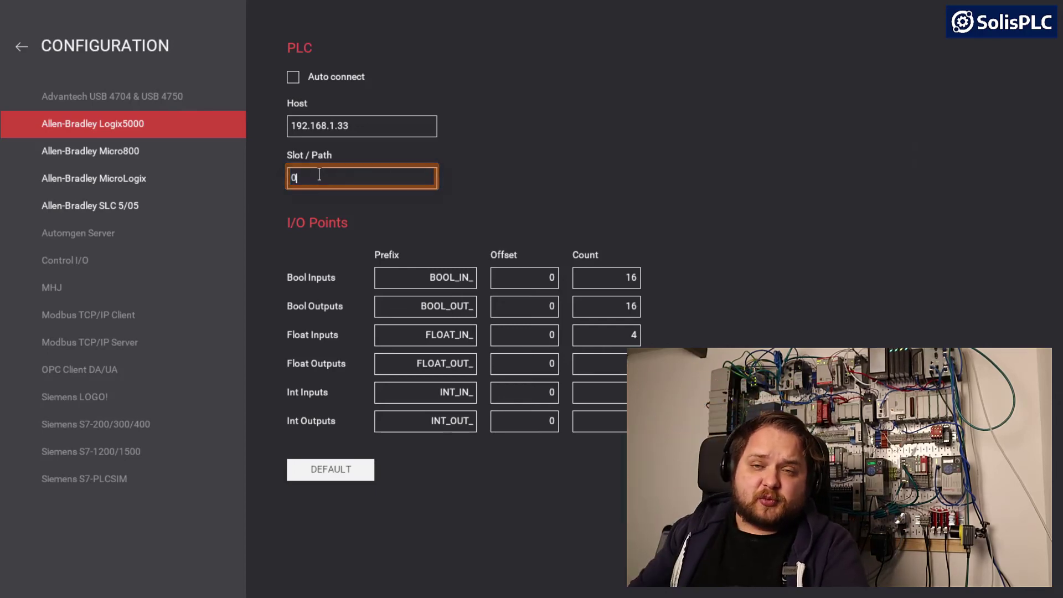
{"action": "left_click", "coordinate": [319, 174]}
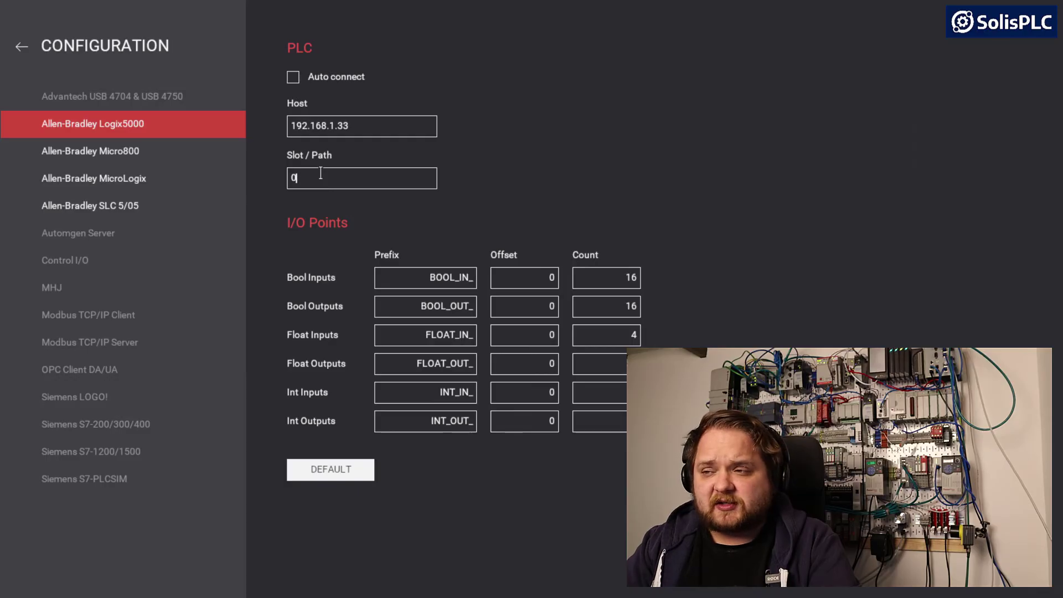
{"action": "left_click_drag", "start_coordinate": [315, 176], "coordinate": [287, 177]}
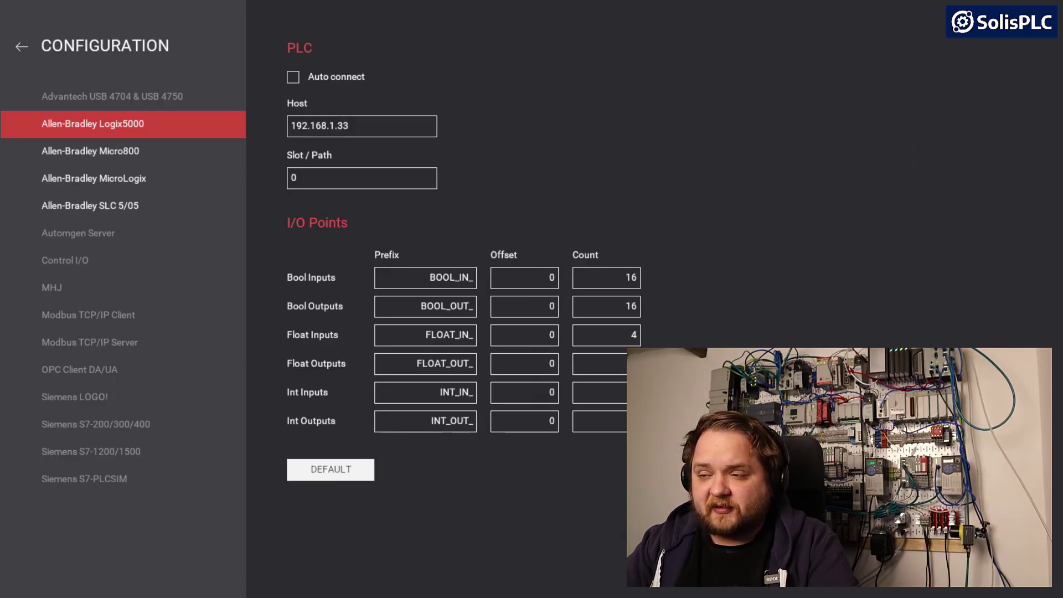
{"action": "left_click", "coordinate": [23, 46]}
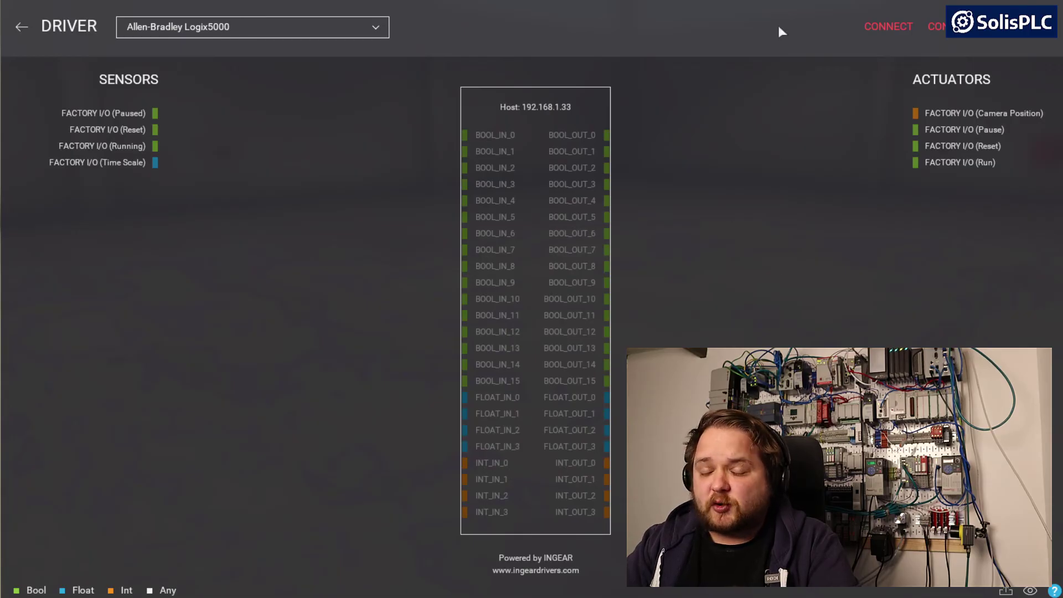
- Connect the Logix5000 driver to 192.168.1.33 and read the missing-tag warnings
{"action": "left_click", "coordinate": [885, 31]}
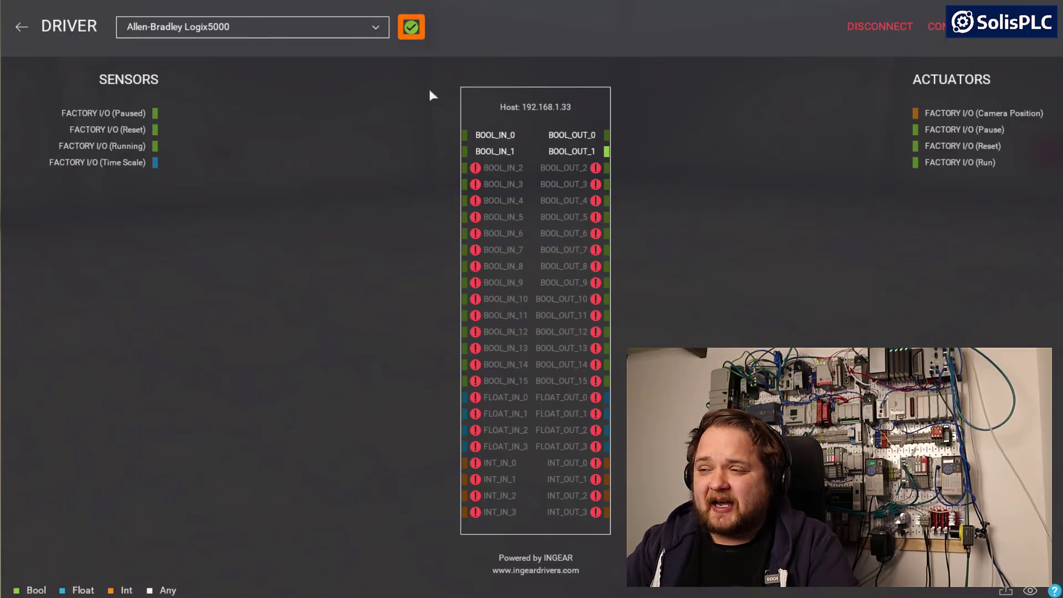
{"action": "mouse_move", "coordinate": [475, 168]}
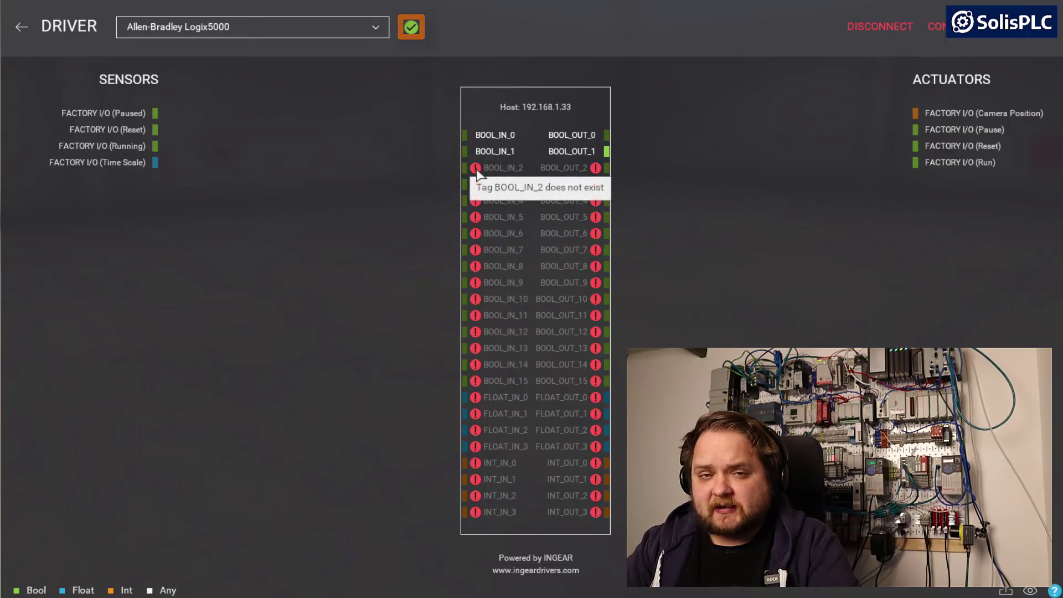